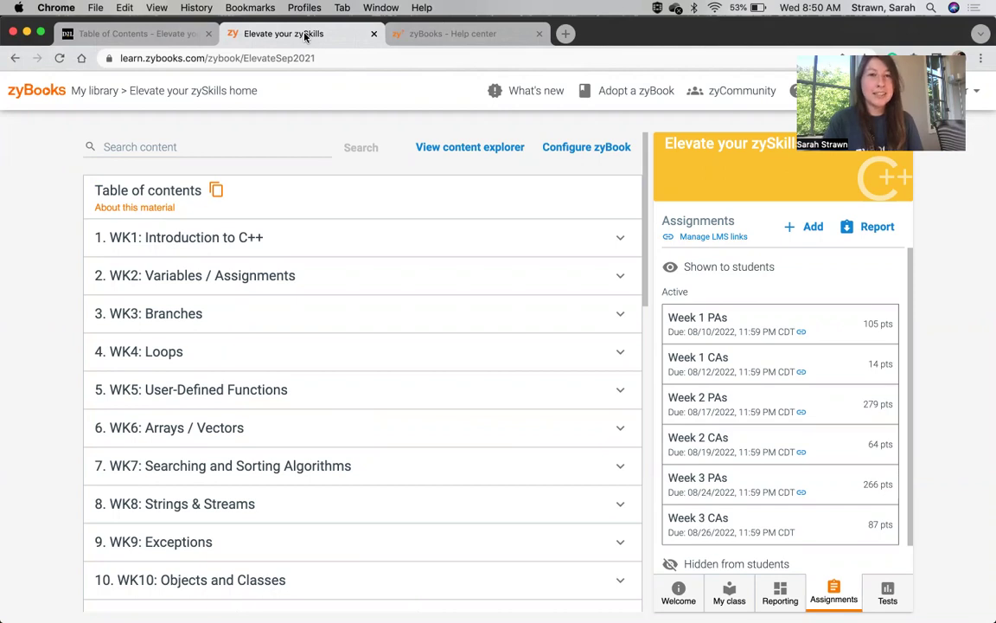
Open the Instructors category of the zyBooks help center and find its LTI configuration articles.
{"action": "left_click", "coordinate": [399, 35]}
{"action": "left_click", "coordinate": [332, 59]}
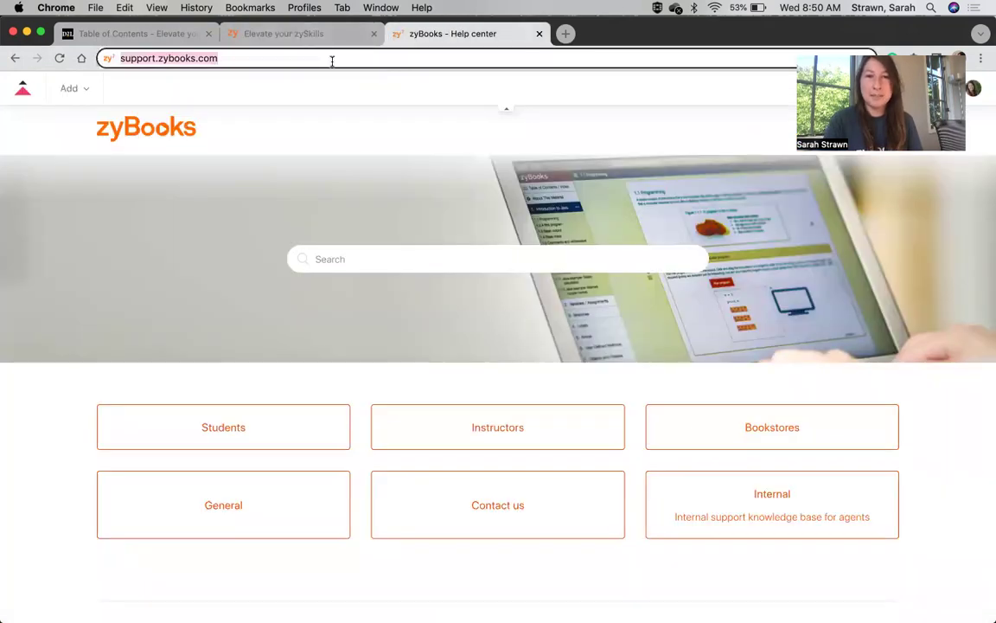
{"action": "left_click", "coordinate": [487, 424]}
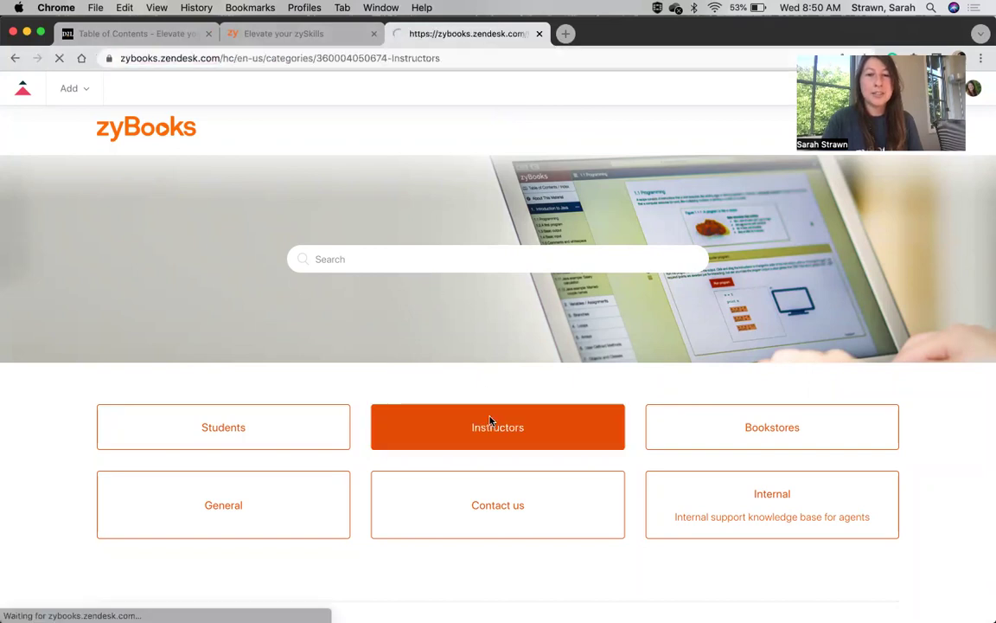
{"action": "scroll", "coordinate": [194, 420], "scroll_direction": "down", "scroll_amount": 10}
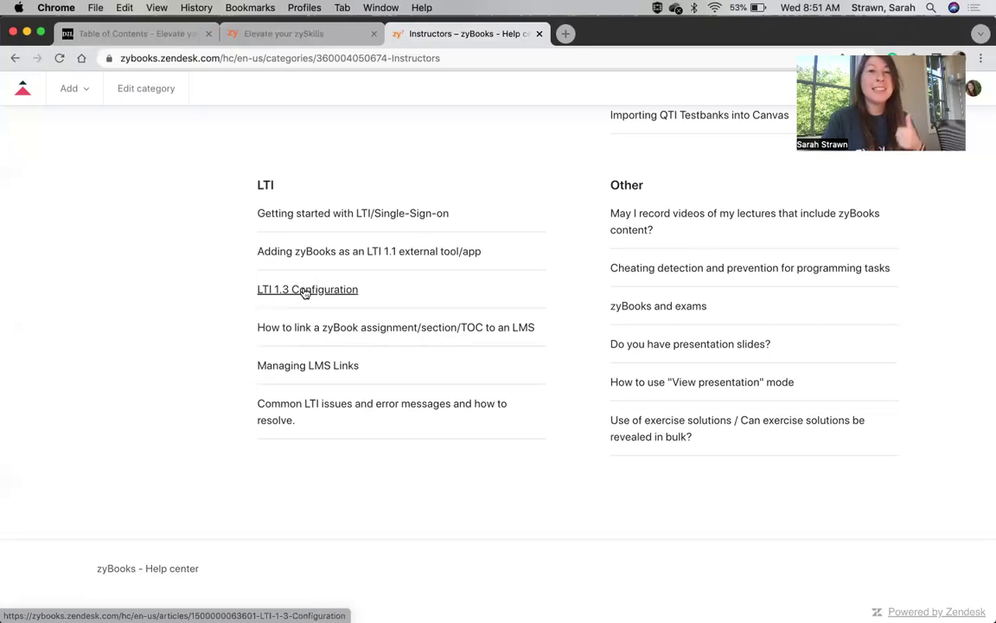
Review the zyBook's assignment list, switch to the Brightspace course, and check its content for the Week 3 module.
{"action": "left_click", "coordinate": [251, 34]}
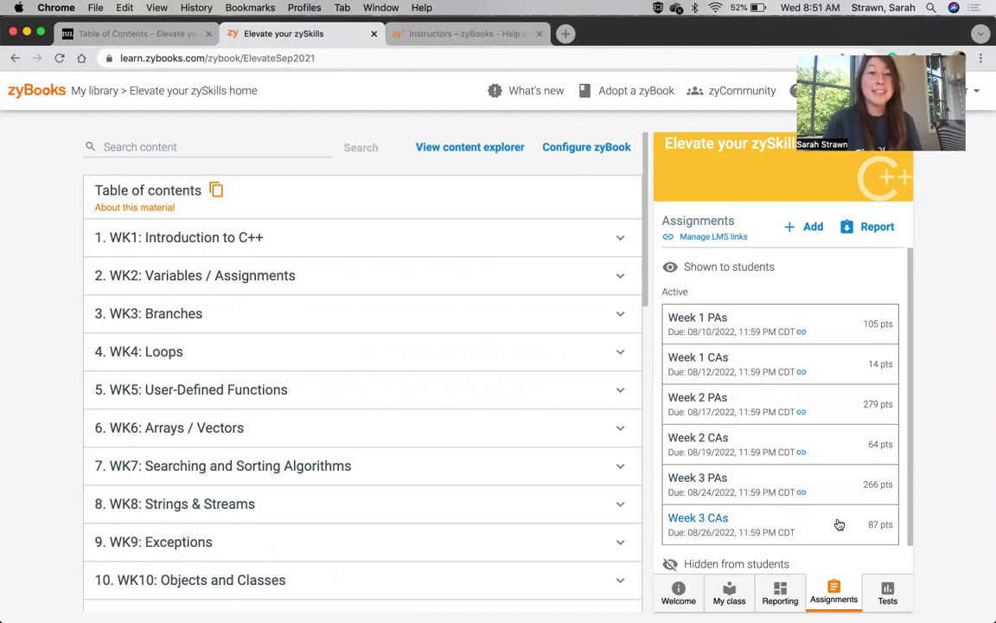
{"action": "left_click", "coordinate": [158, 36]}
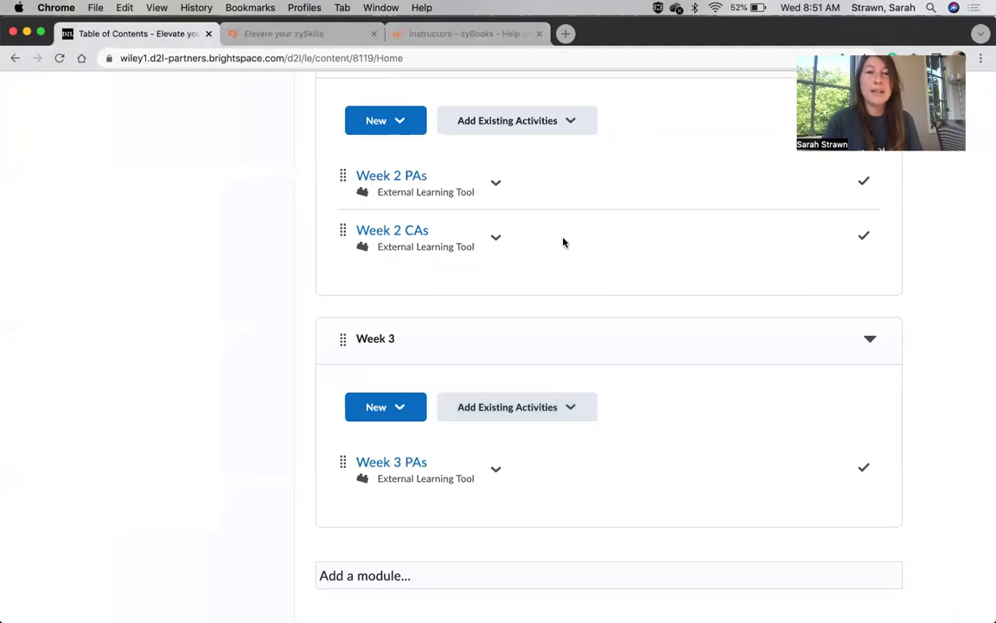
{"action": "scroll", "coordinate": [562, 240], "scroll_direction": "up", "scroll_amount": 5}
{"action": "scroll", "coordinate": [439, 392], "scroll_direction": "down", "scroll_amount": 5}
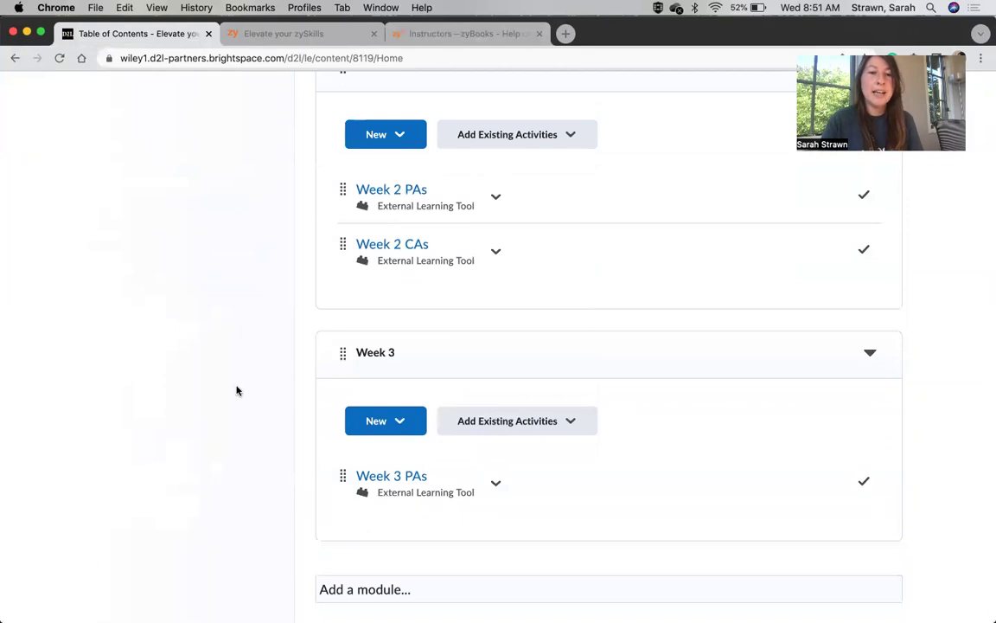
{"action": "scroll", "coordinate": [238, 391], "scroll_direction": "down", "scroll_amount": 1}
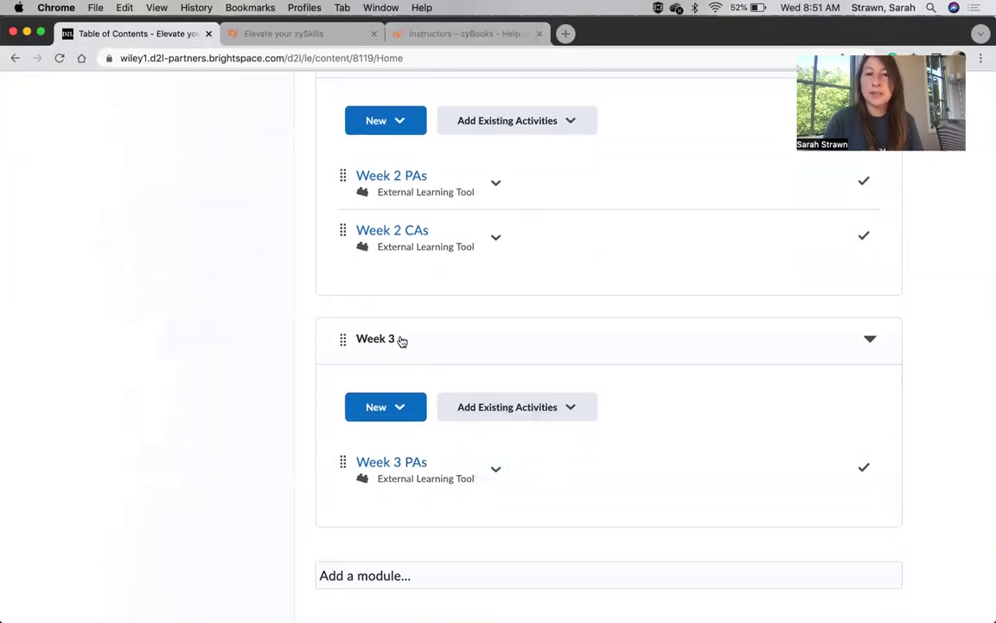
Start creating a new LTI link among the external learning tools for the Week 3 module.
{"action": "left_click", "coordinate": [531, 412]}
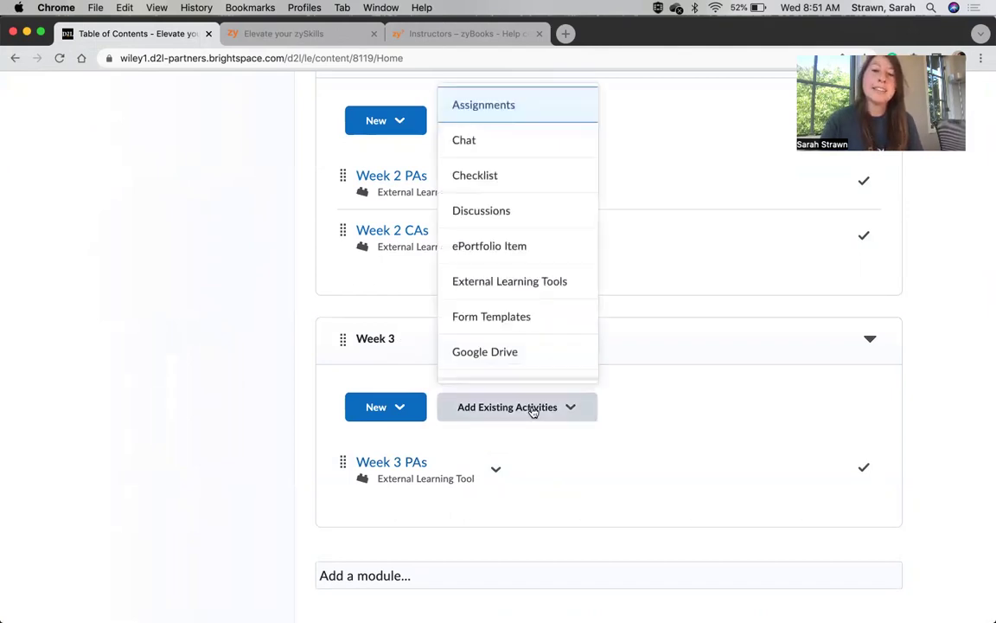
{"action": "left_click", "coordinate": [523, 285]}
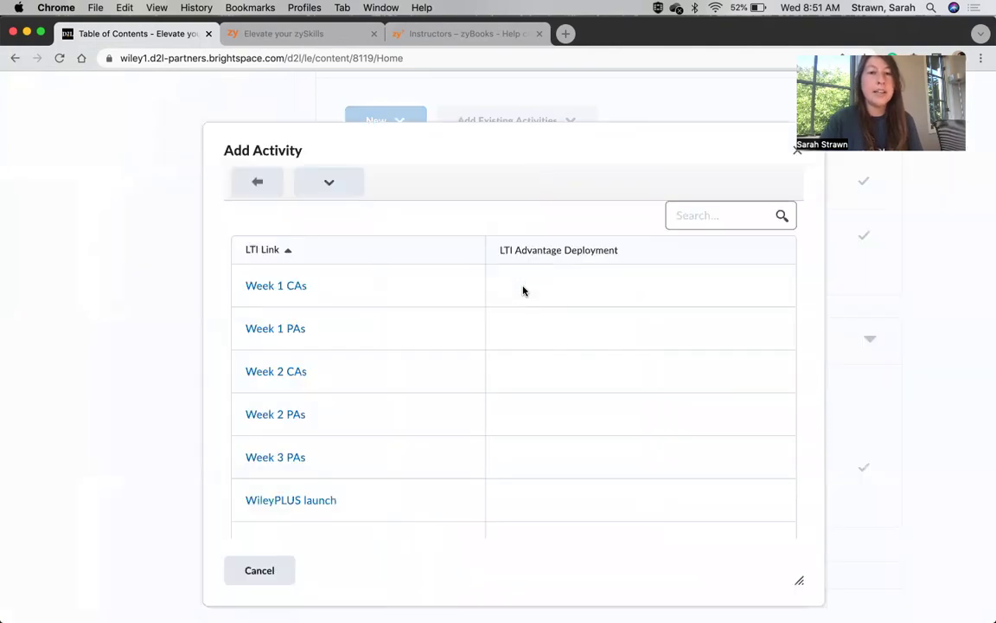
{"action": "scroll", "coordinate": [523, 290], "scroll_direction": "down", "scroll_amount": 3}
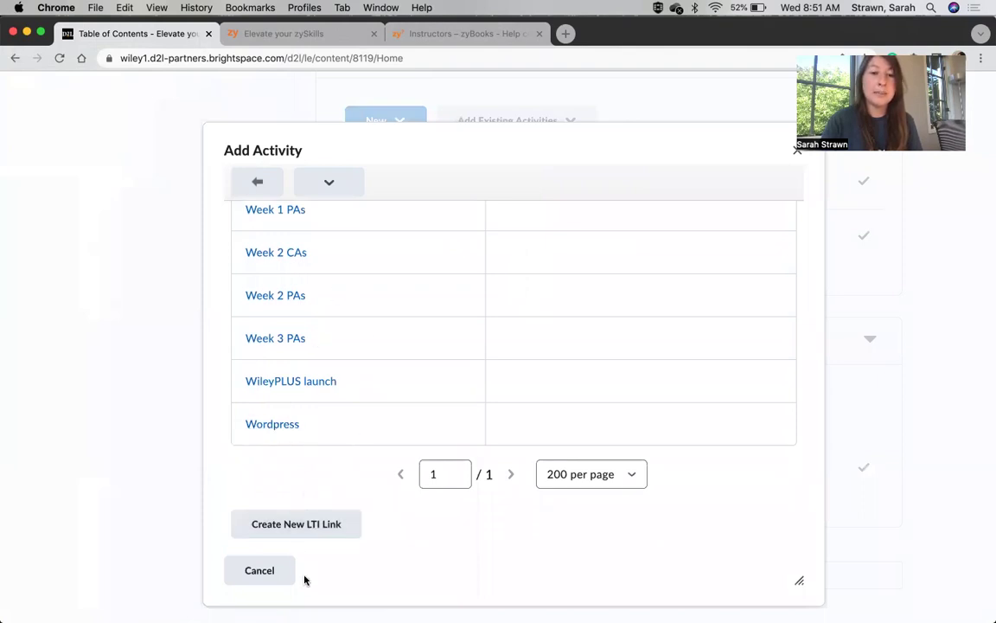
{"action": "left_click", "coordinate": [311, 535]}
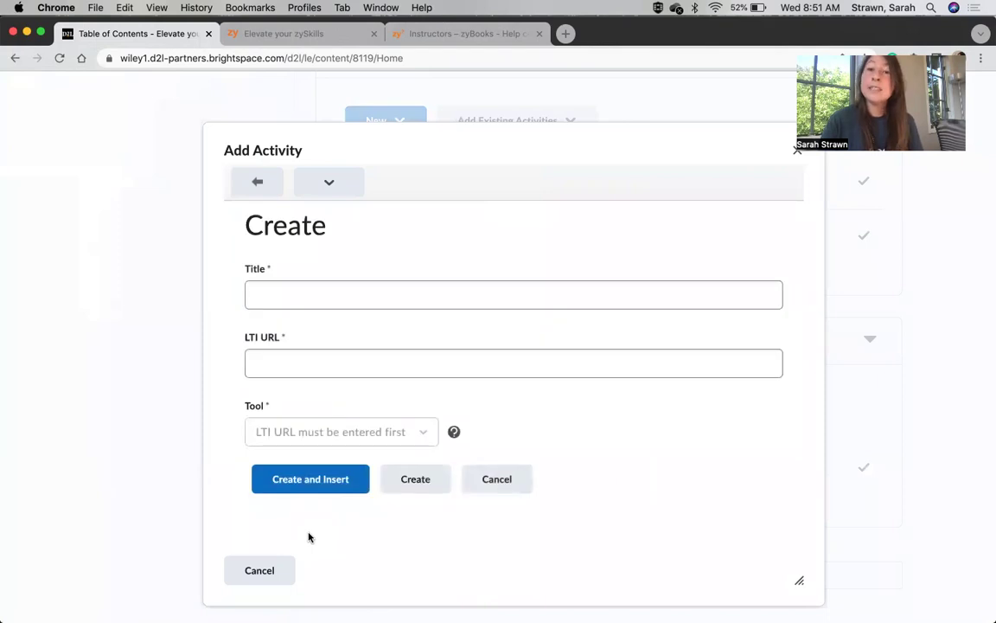
{"action": "left_click", "coordinate": [311, 288]}
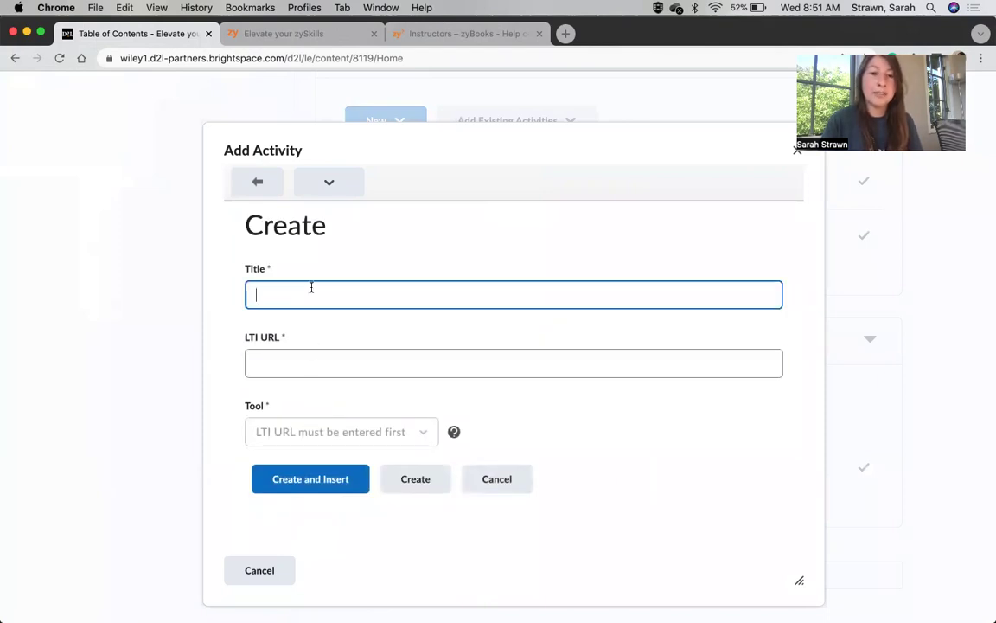
{"action": "type", "text": "Week "}
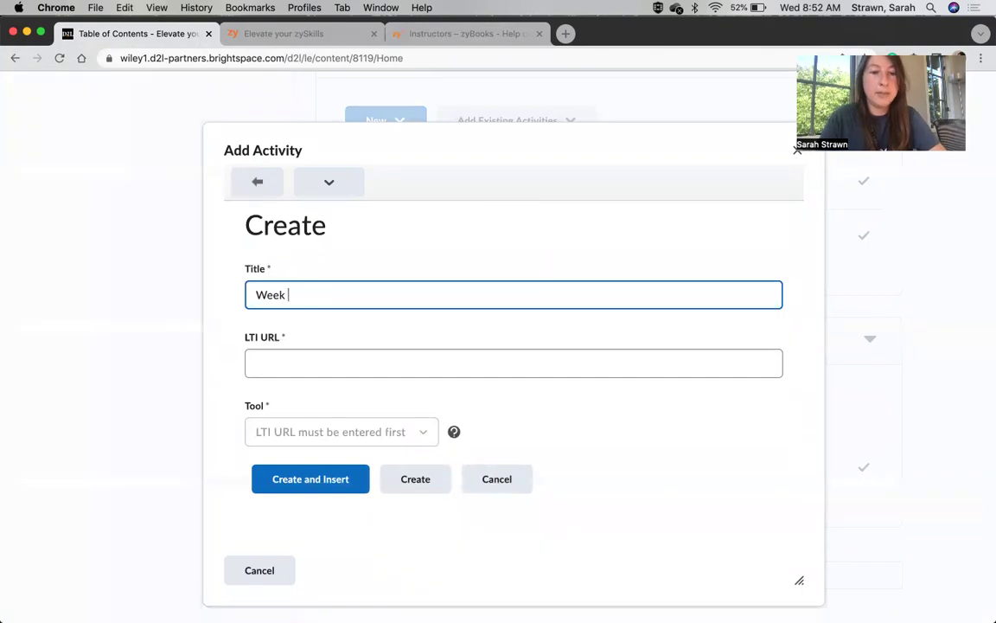
{"action": "type", "text": "3 CAs"}
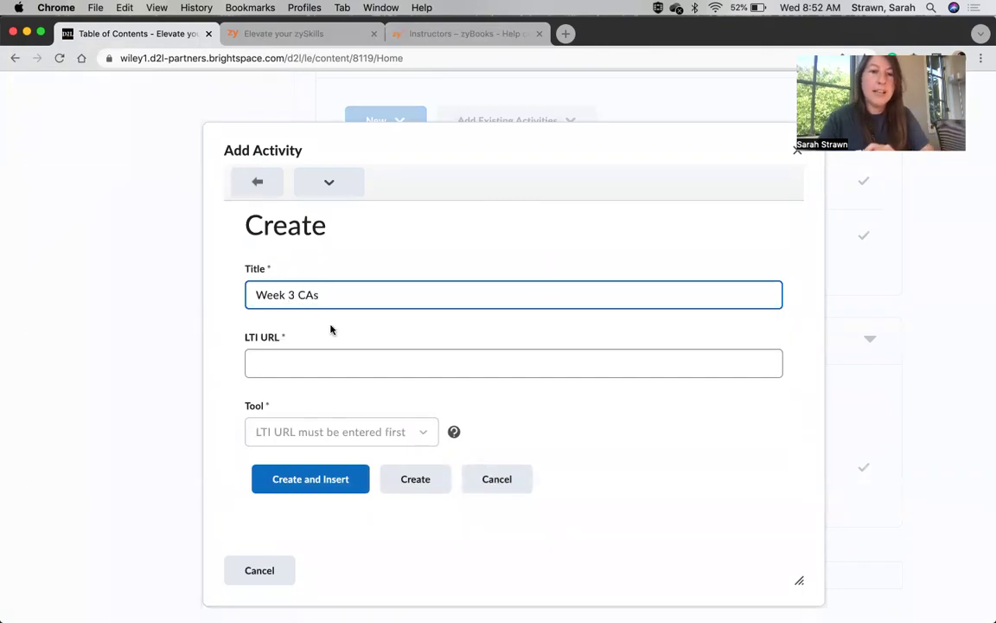
{"action": "left_click", "coordinate": [340, 360]}
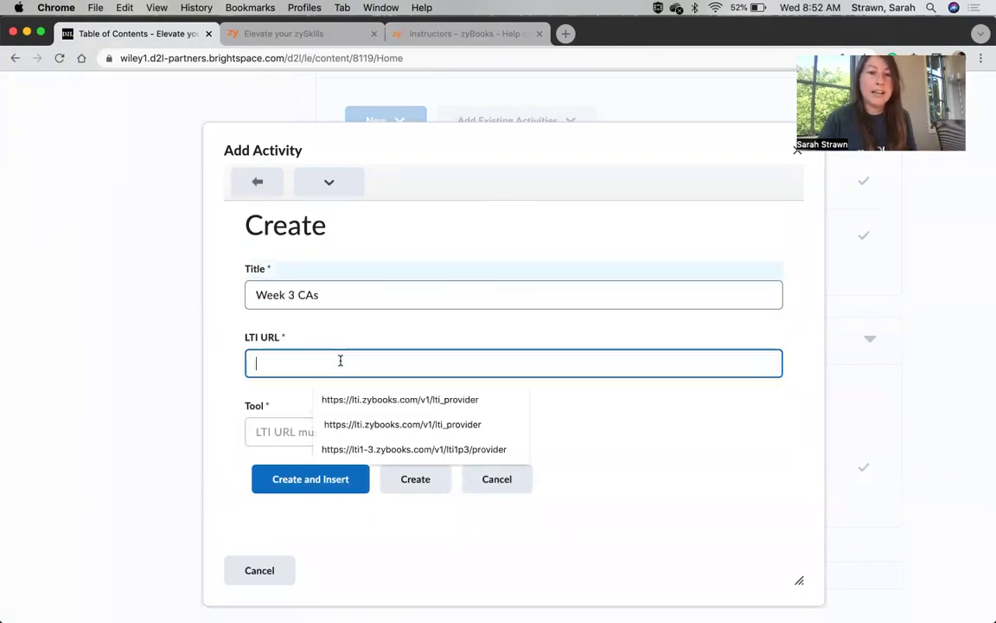
{"action": "left_click", "coordinate": [367, 400]}
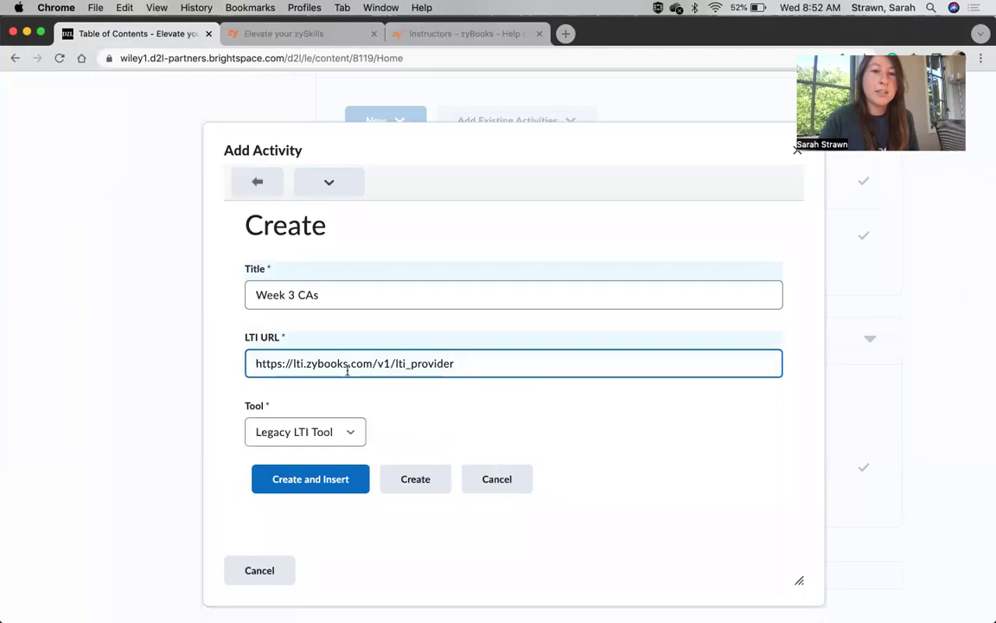
Look up the LTI URL in the Brightspace instructions of the help center article on linking a zyBook assignment to an LMS.
{"action": "left_click", "coordinate": [464, 40]}
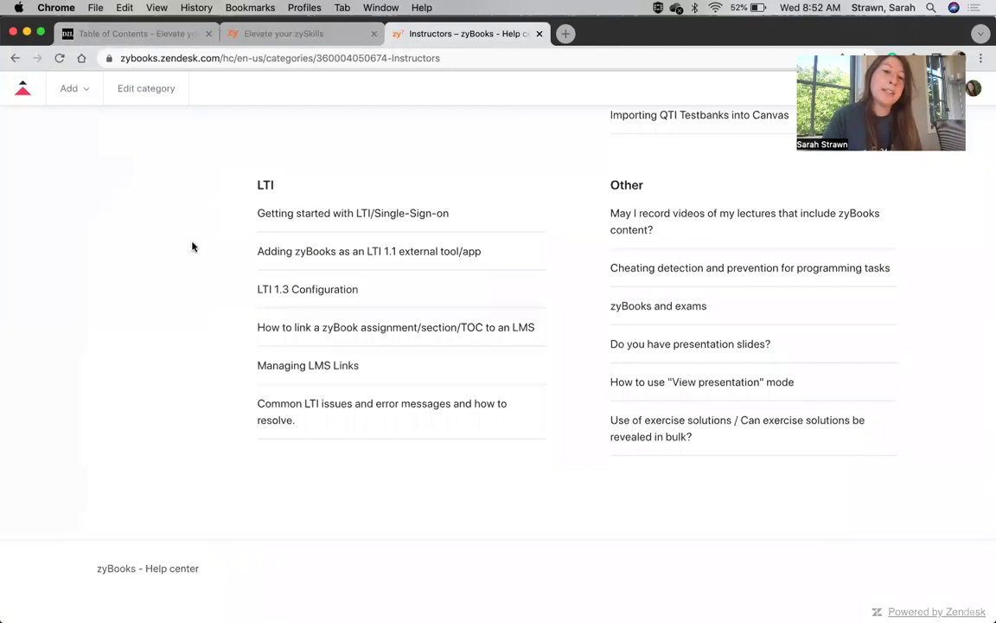
{"action": "left_click", "coordinate": [283, 332]}
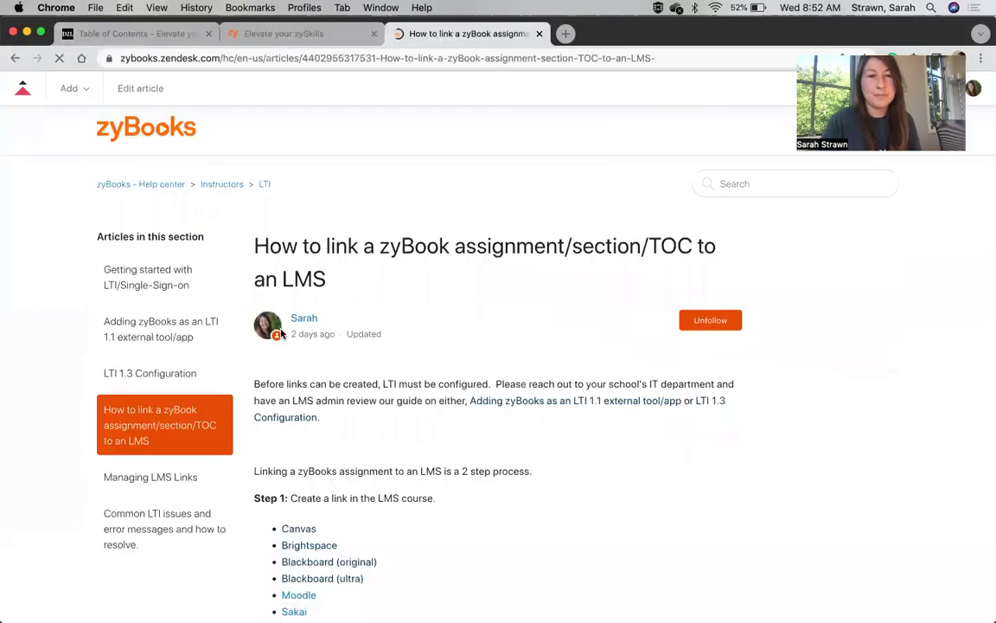
{"action": "scroll", "coordinate": [424, 364], "scroll_direction": "down", "scroll_amount": 3}
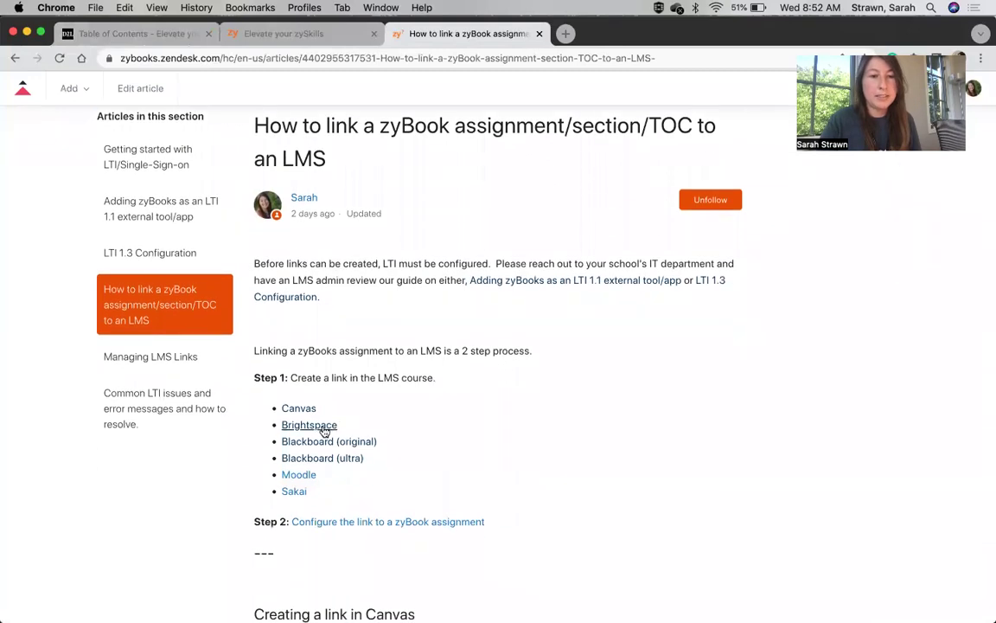
{"action": "left_click", "coordinate": [325, 430]}
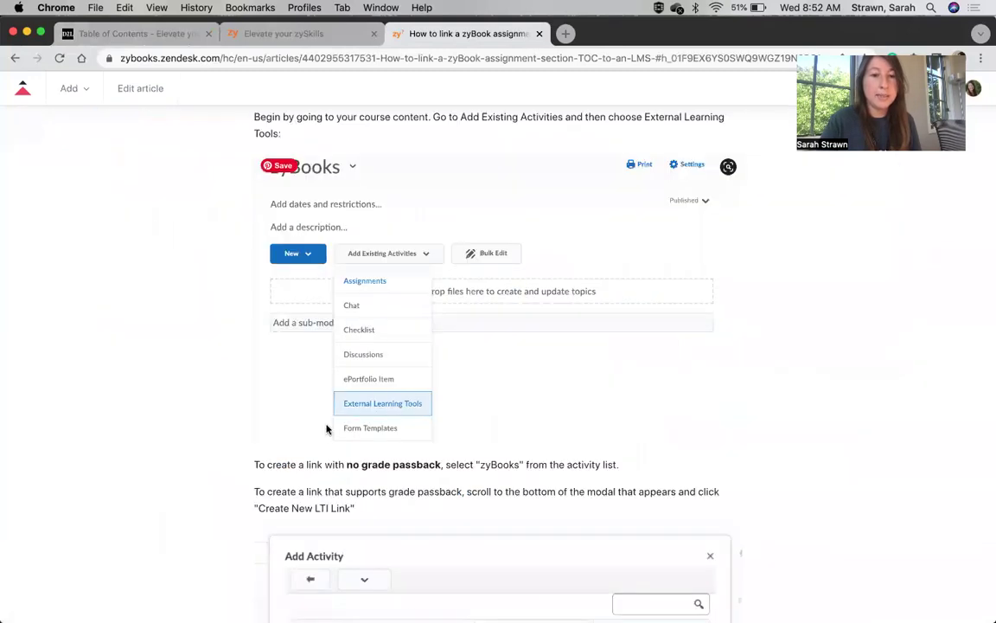
{"action": "scroll", "coordinate": [396, 417], "scroll_direction": "down", "scroll_amount": 1}
{"action": "scroll", "coordinate": [396, 417], "scroll_direction": "down", "scroll_amount": 10}
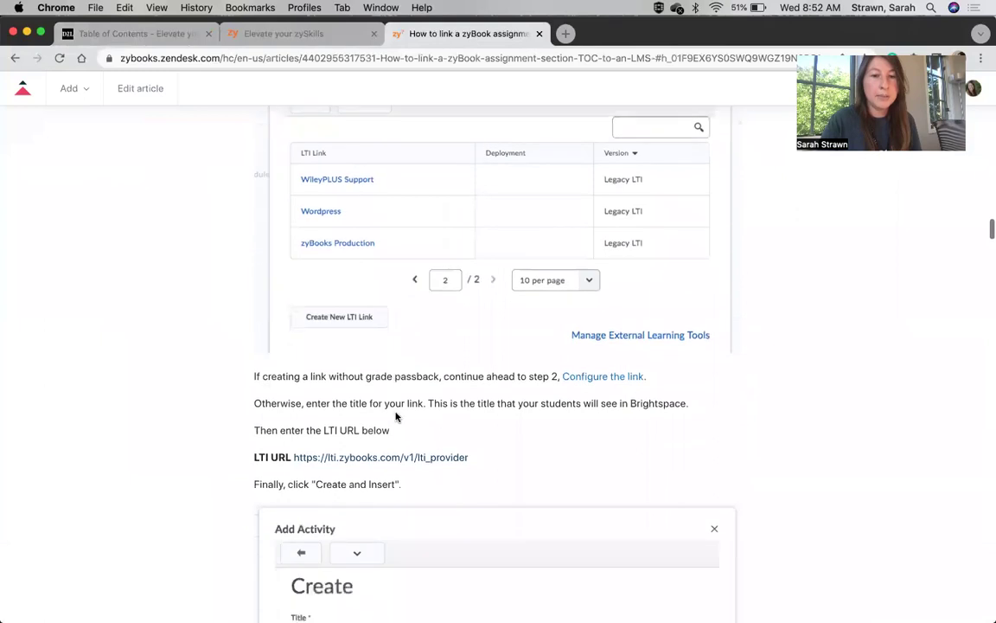
{"action": "left_click_drag", "start_coordinate": [489, 419], "coordinate": [293, 415]}
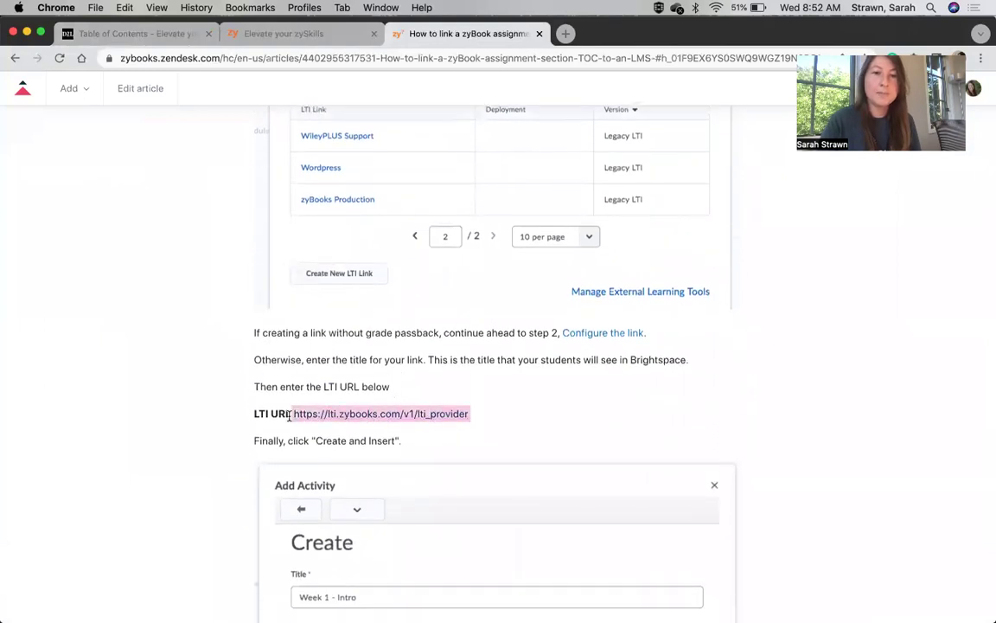
Return to the Brightspace course, then create the Week 3 CAs link and insert it into the Week 3 module.
{"action": "left_click", "coordinate": [274, 32]}
{"action": "left_click", "coordinate": [164, 34]}
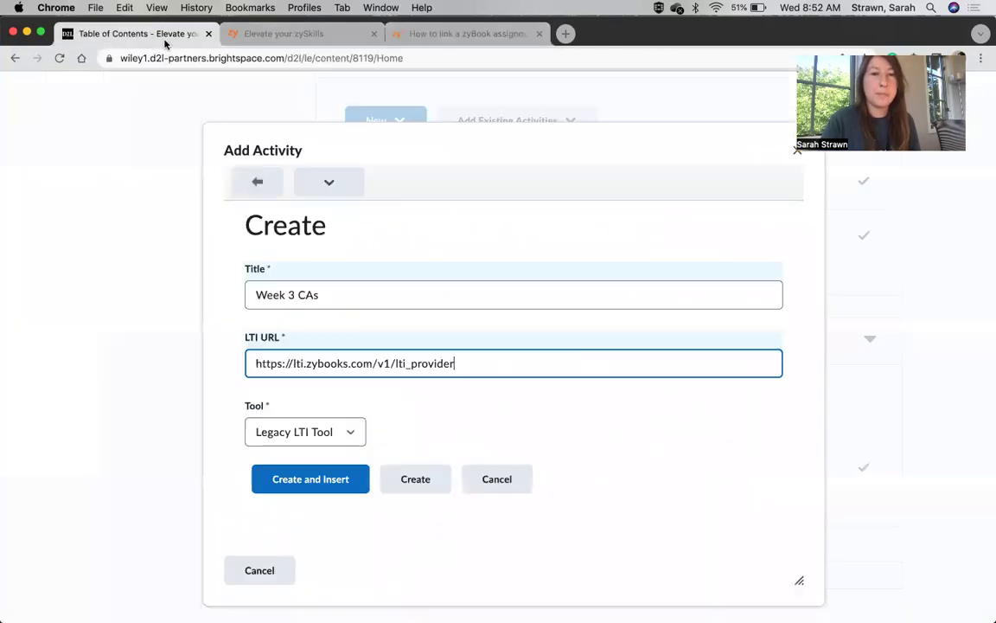
{"action": "left_click", "coordinate": [314, 482]}
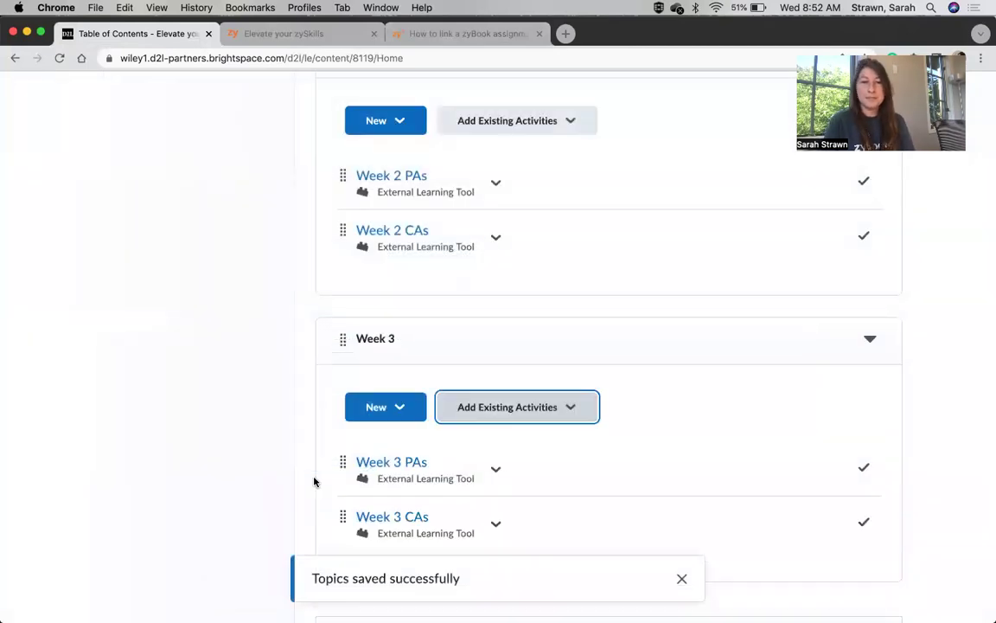
{"action": "scroll", "coordinate": [514, 428], "scroll_direction": "down", "scroll_amount": 1}
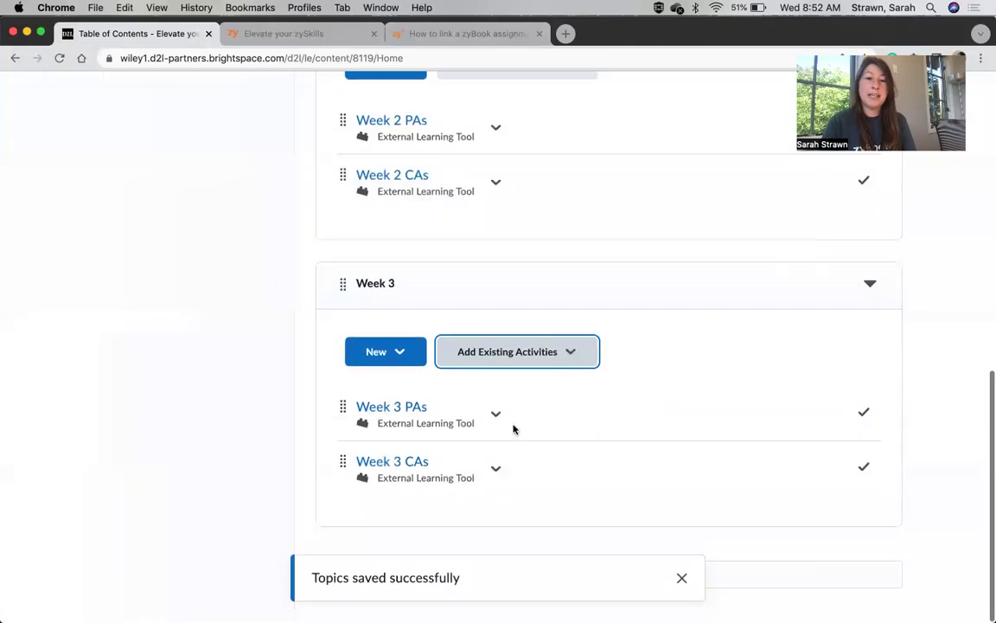
Open the new Week 3 CAs topic, select the Elevate your zySkills zyBook, and choose to create or link an assignment.
{"action": "left_click", "coordinate": [425, 468]}
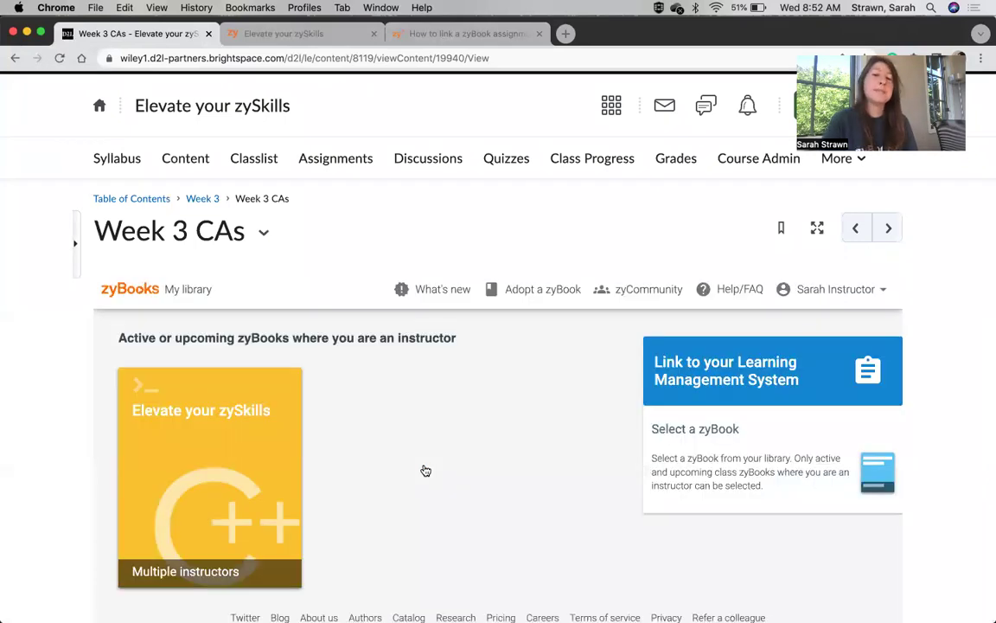
{"action": "scroll", "coordinate": [426, 470], "scroll_direction": "down", "scroll_amount": 2}
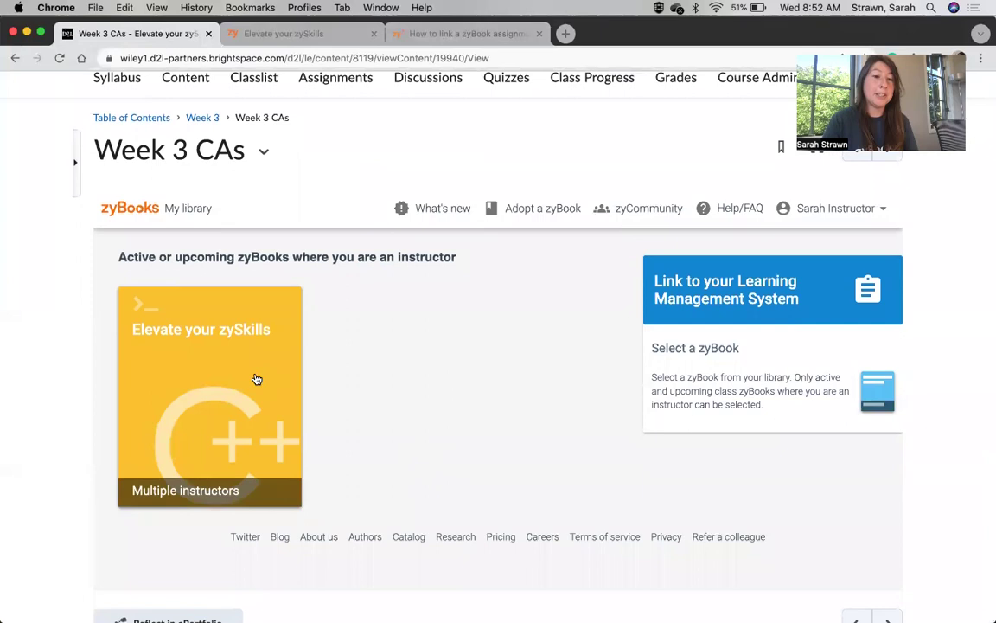
{"action": "left_click", "coordinate": [246, 376]}
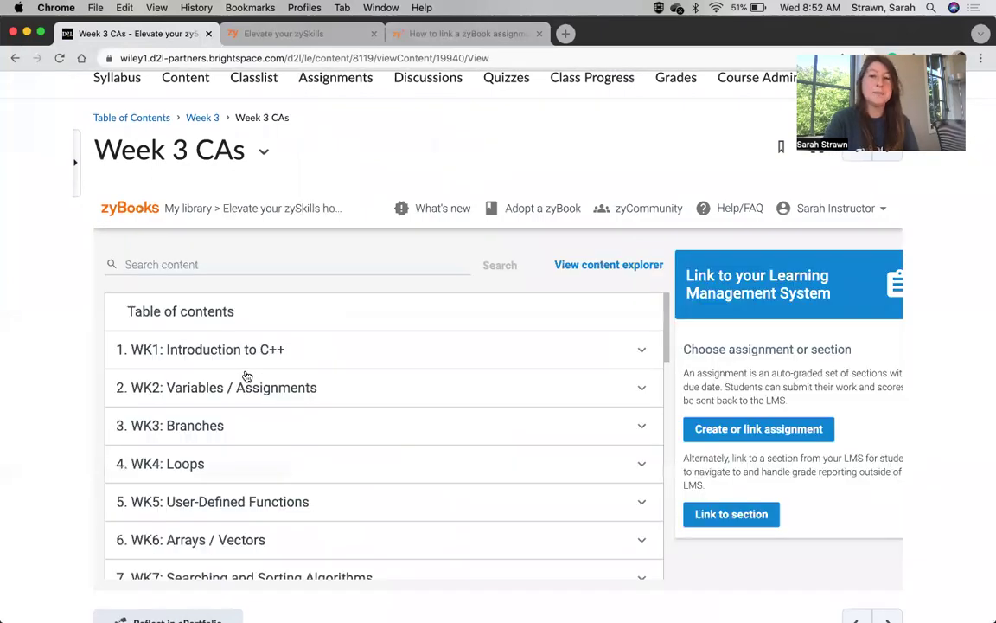
{"action": "scroll", "coordinate": [884, 348], "scroll_direction": "down", "scroll_amount": 2}
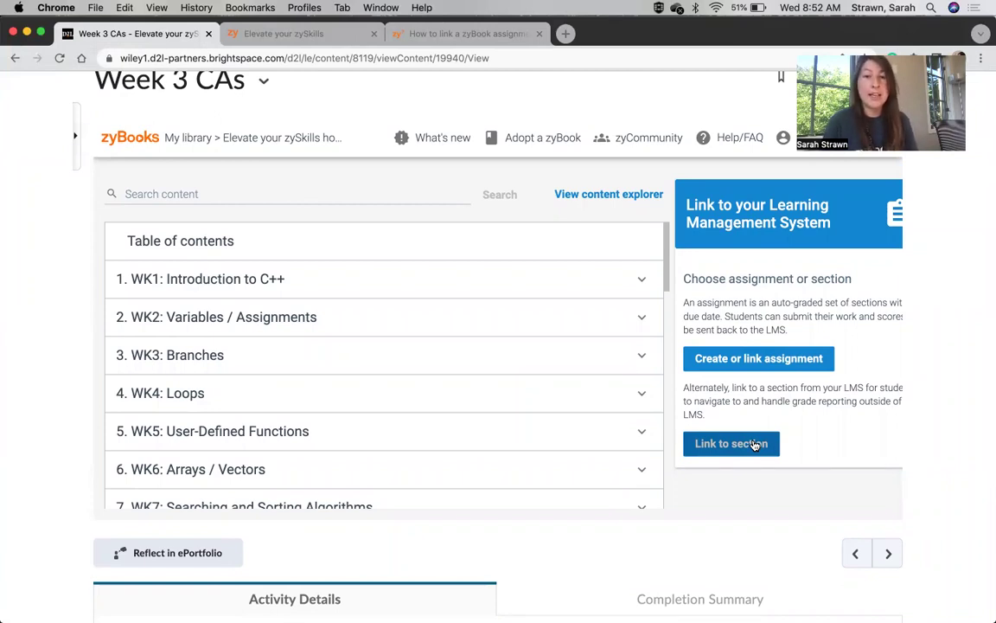
{"action": "left_click", "coordinate": [809, 367]}
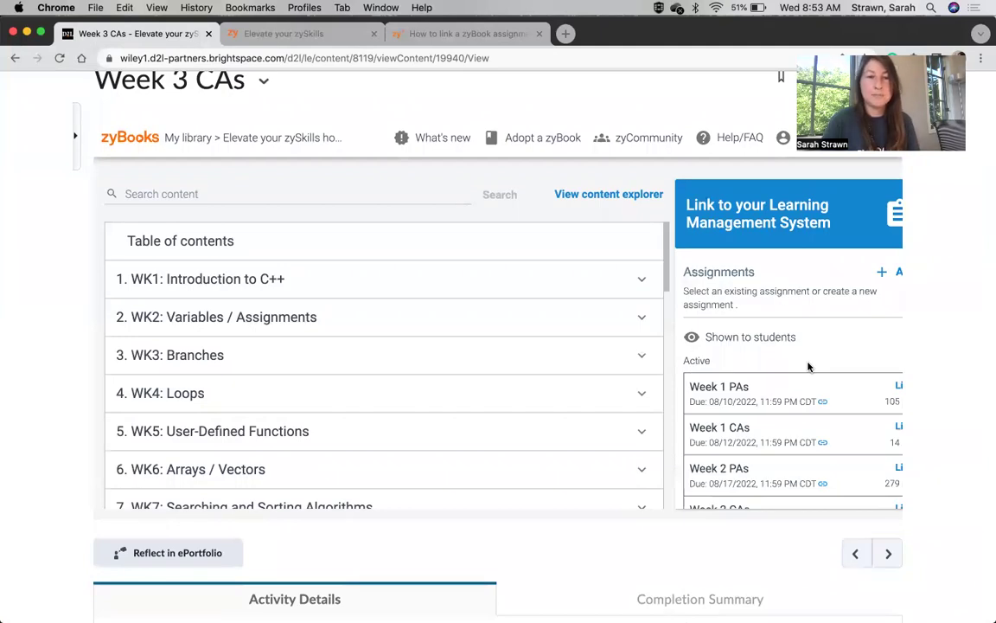
Link the zyBook's existing Week 3 CAs assignment to the Brightspace topic and review the activity details.
{"action": "scroll", "coordinate": [804, 363], "scroll_direction": "right", "scroll_amount": 2}
{"action": "scroll", "coordinate": [801, 363], "scroll_direction": "down", "scroll_amount": 5}
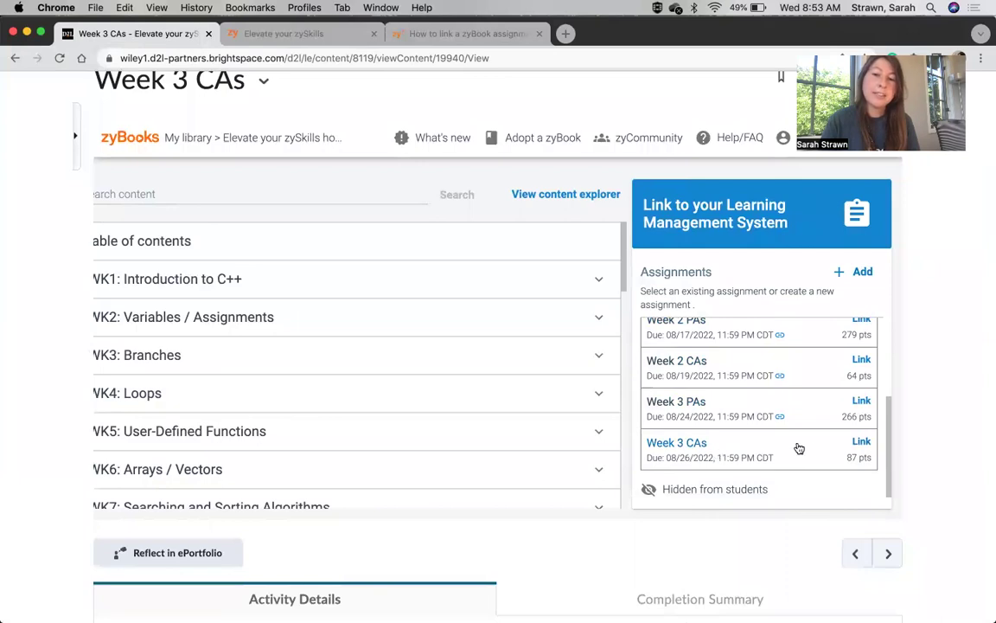
{"action": "left_click", "coordinate": [864, 442]}
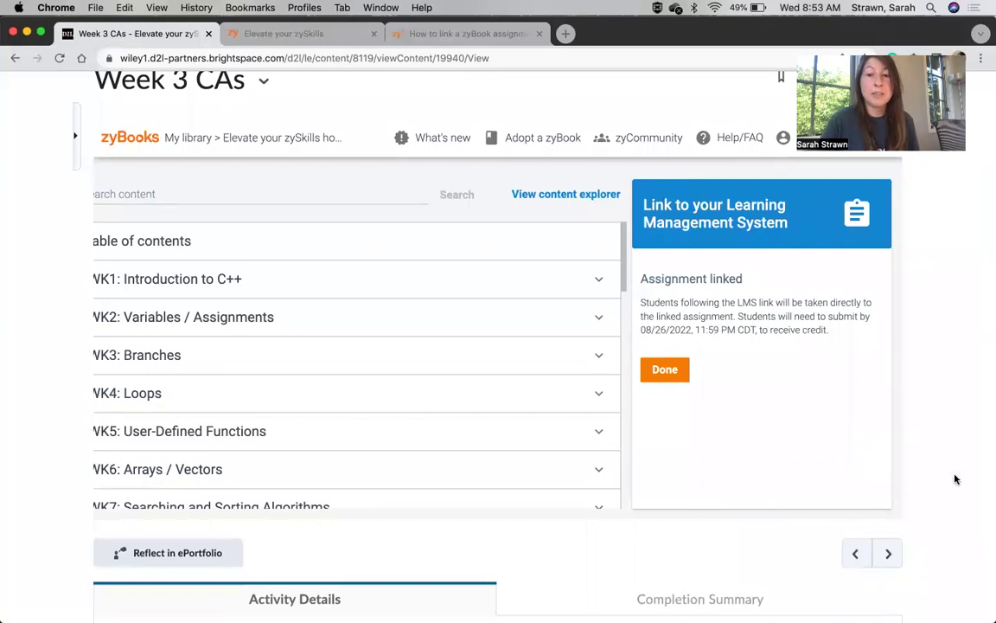
{"action": "scroll", "coordinate": [956, 478], "scroll_direction": "down", "scroll_amount": 5}
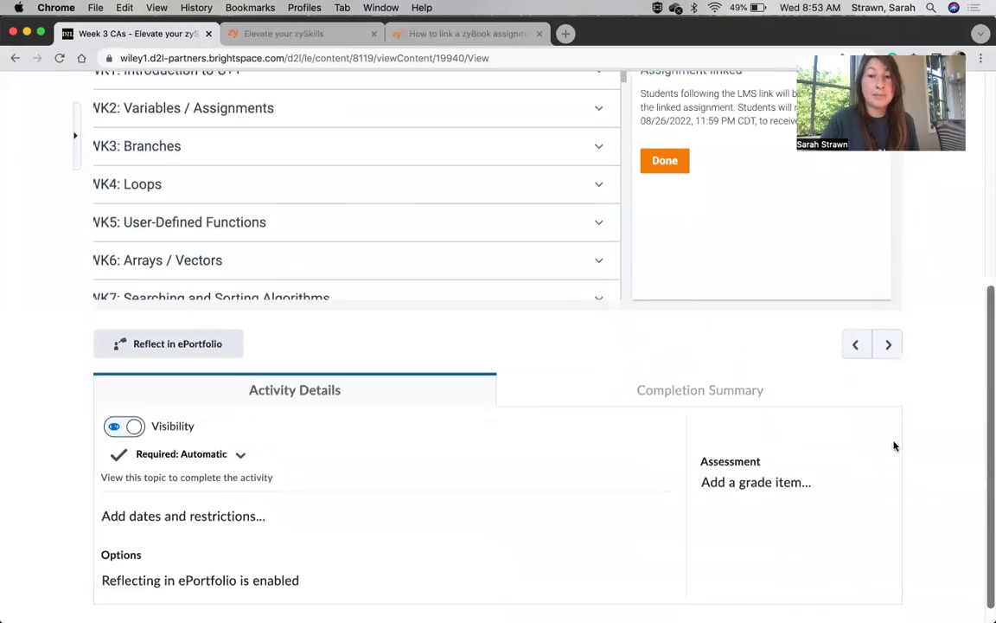
{"action": "scroll", "coordinate": [951, 416], "scroll_direction": "up", "scroll_amount": 2}
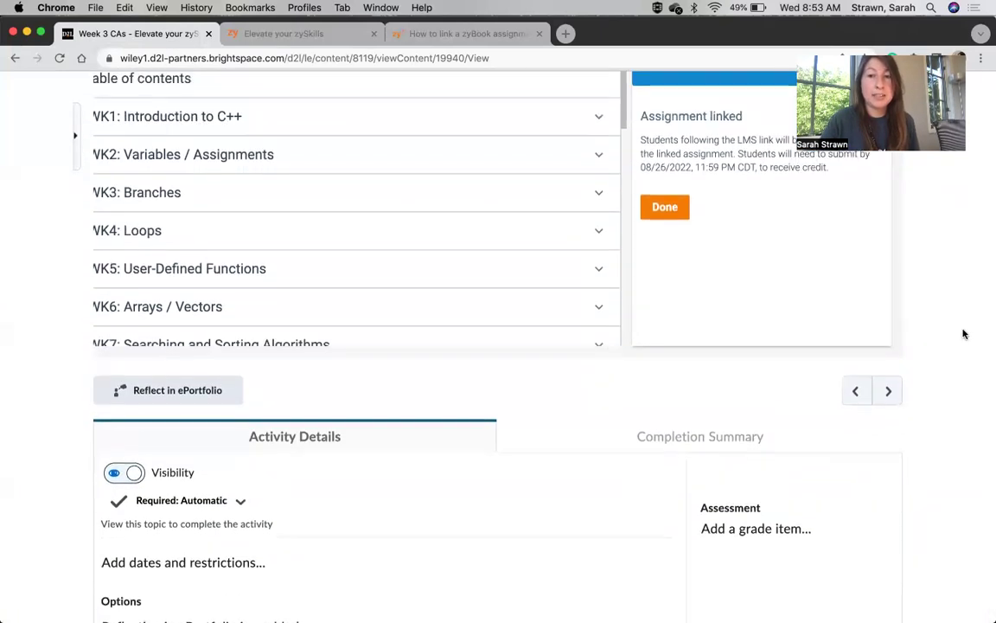
{"action": "scroll", "coordinate": [749, 269], "scroll_direction": "up", "scroll_amount": 5}
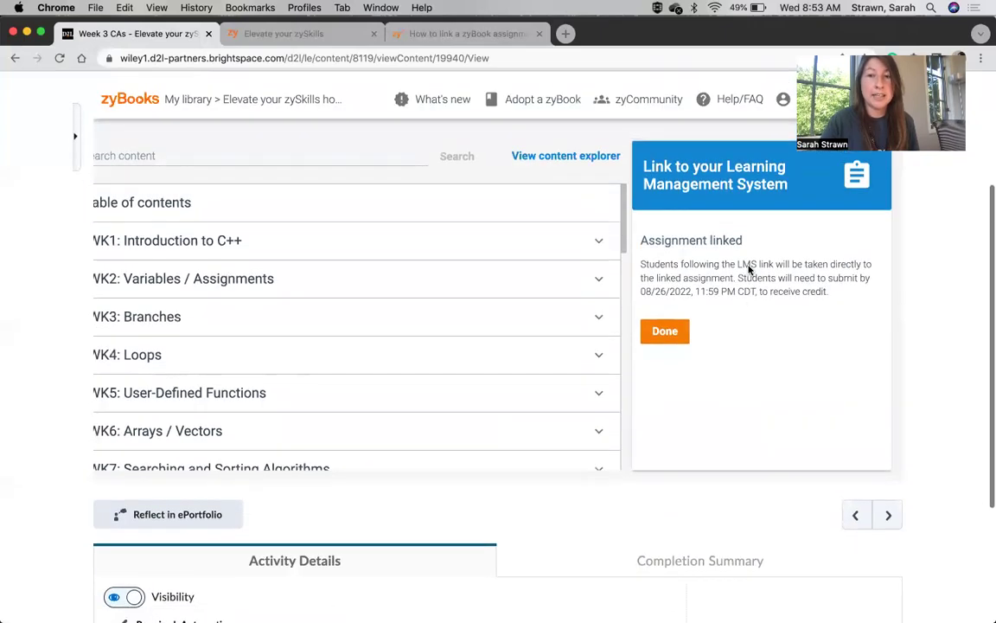
Start a new numeric grade item for the topic's assessment and name it "Week 3 CAs".
{"action": "scroll", "coordinate": [749, 269], "scroll_direction": "down", "scroll_amount": 5}
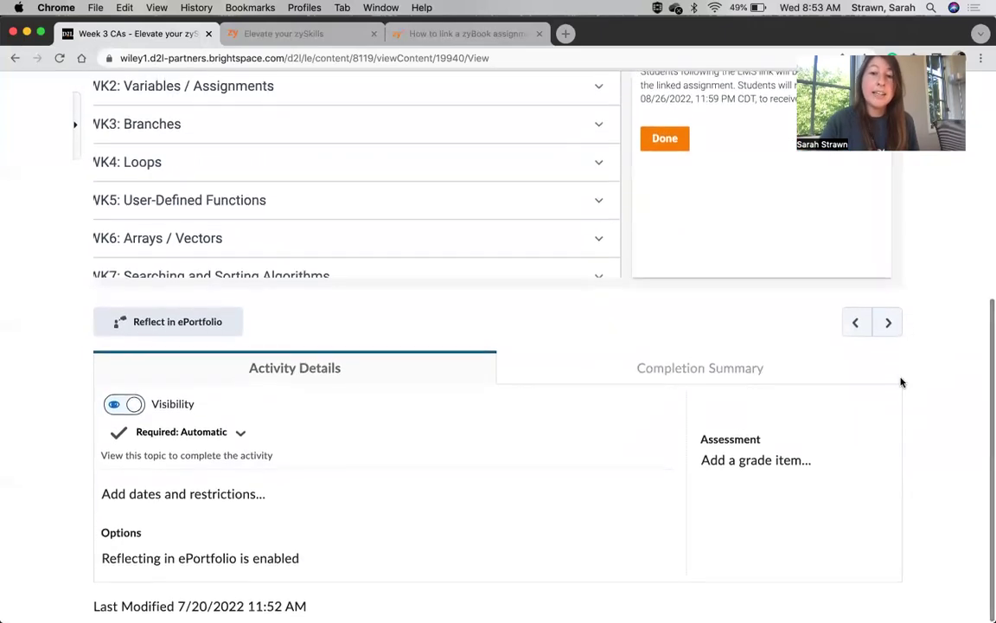
{"action": "left_click", "coordinate": [765, 461]}
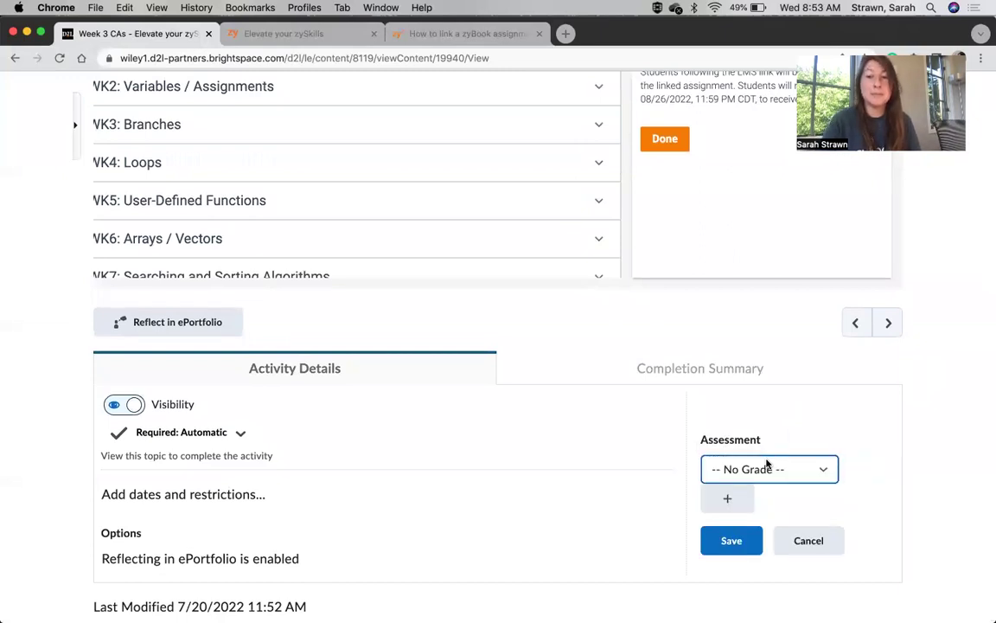
{"action": "left_click", "coordinate": [740, 502]}
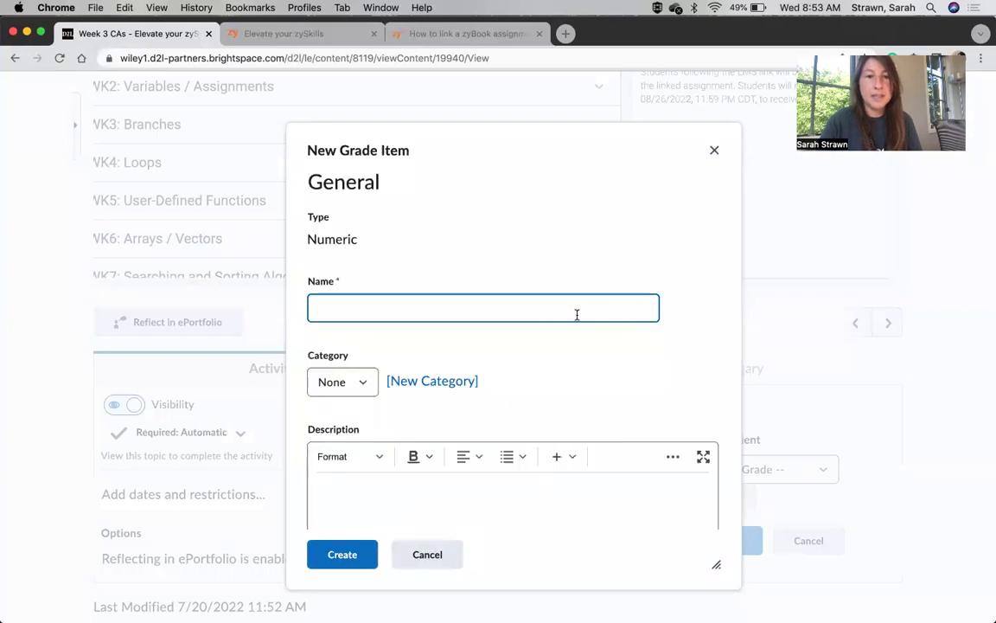
{"action": "type", "text": "Week "}
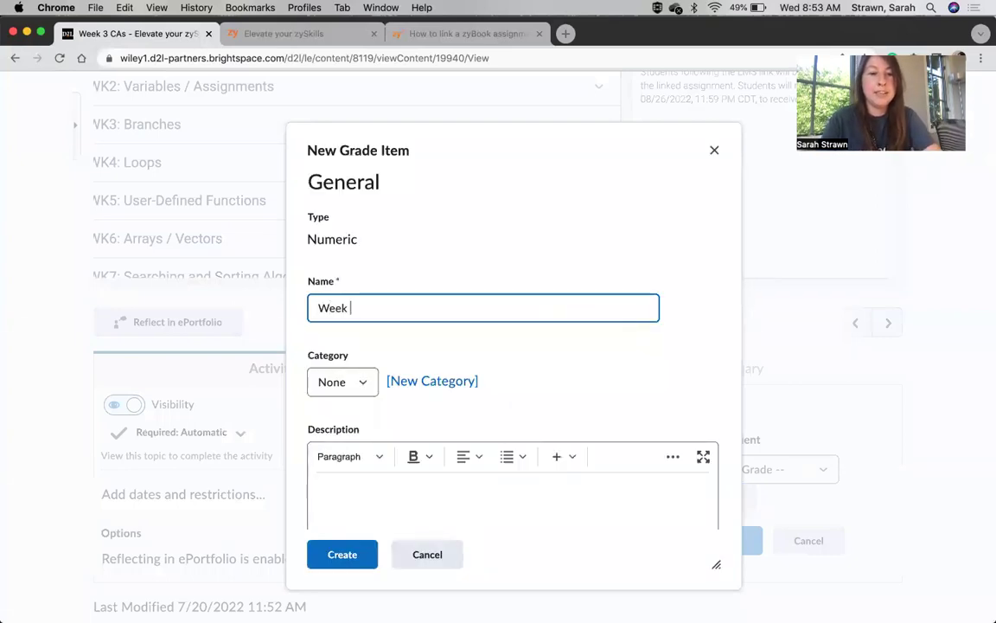
{"action": "type", "text": "3 CAs"}
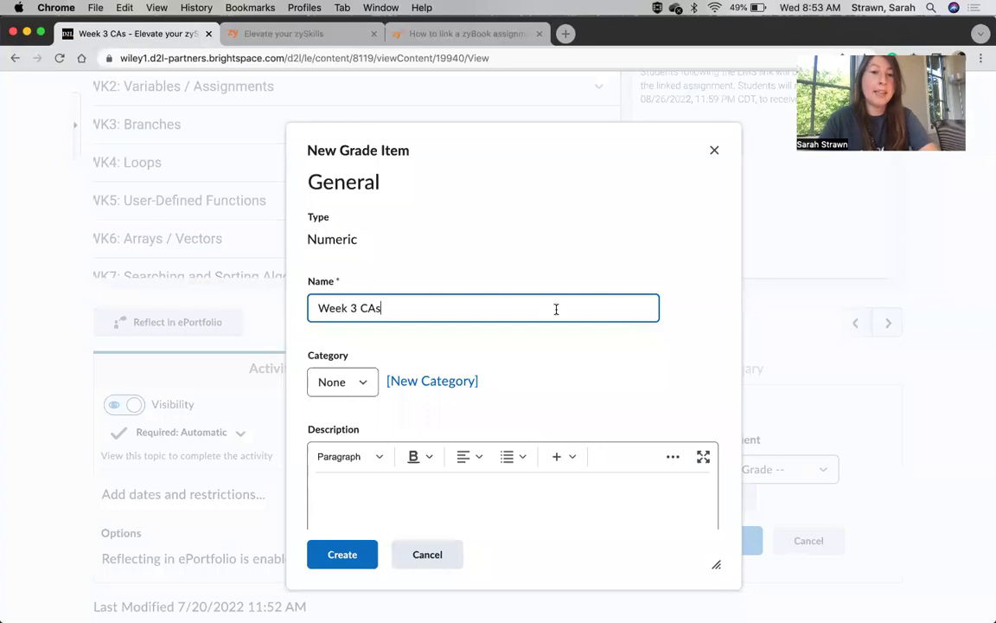
{"action": "left_click", "coordinate": [634, 394]}
Check the grade item's maximum points against the Week 3 CAs points in the zyBook's assignment list, then return to the Brightspace form.
{"action": "scroll", "coordinate": [634, 394], "scroll_direction": "down", "scroll_amount": 5}
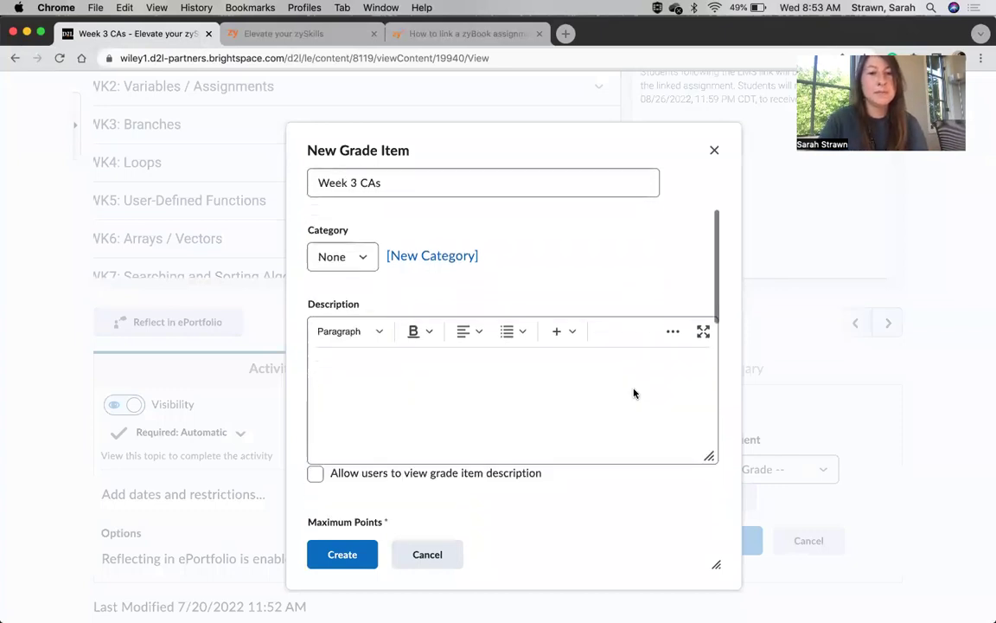
{"action": "left_click", "coordinate": [350, 347]}
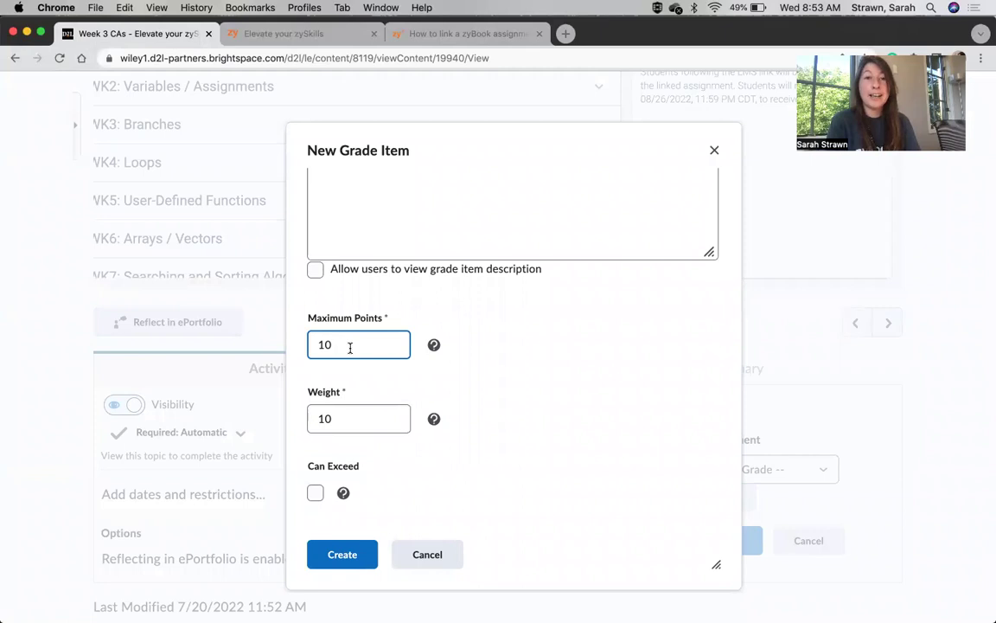
{"action": "left_click", "coordinate": [279, 34]}
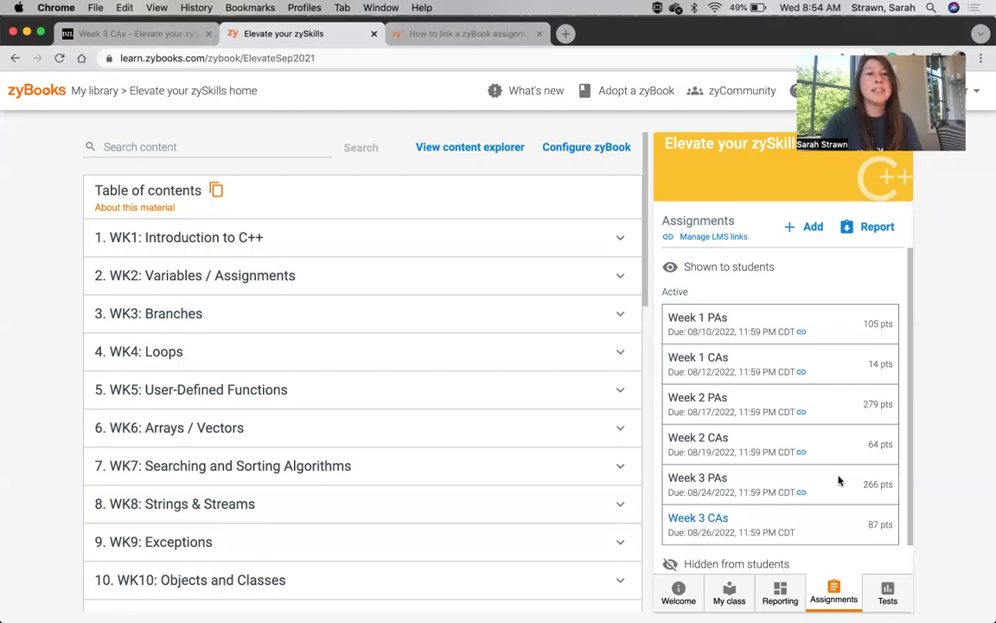
{"action": "left_click", "coordinate": [130, 32]}
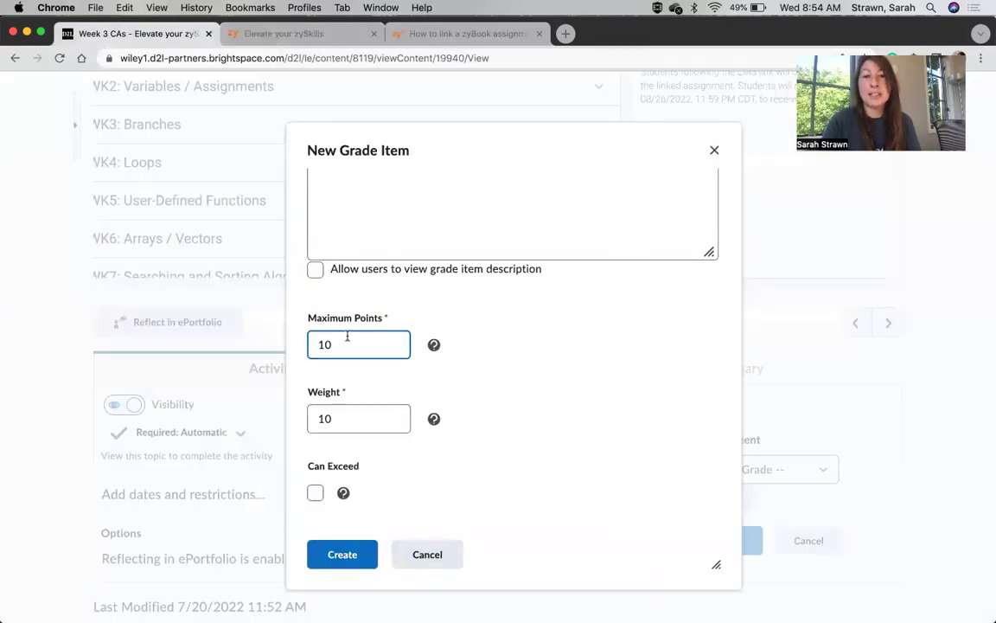
Create the Week 3 CAs grade item with the default points and weight, and save it as the topic's assessment.
{"action": "left_click", "coordinate": [556, 378]}
{"action": "scroll", "coordinate": [553, 381], "scroll_direction": "down", "scroll_amount": 3}
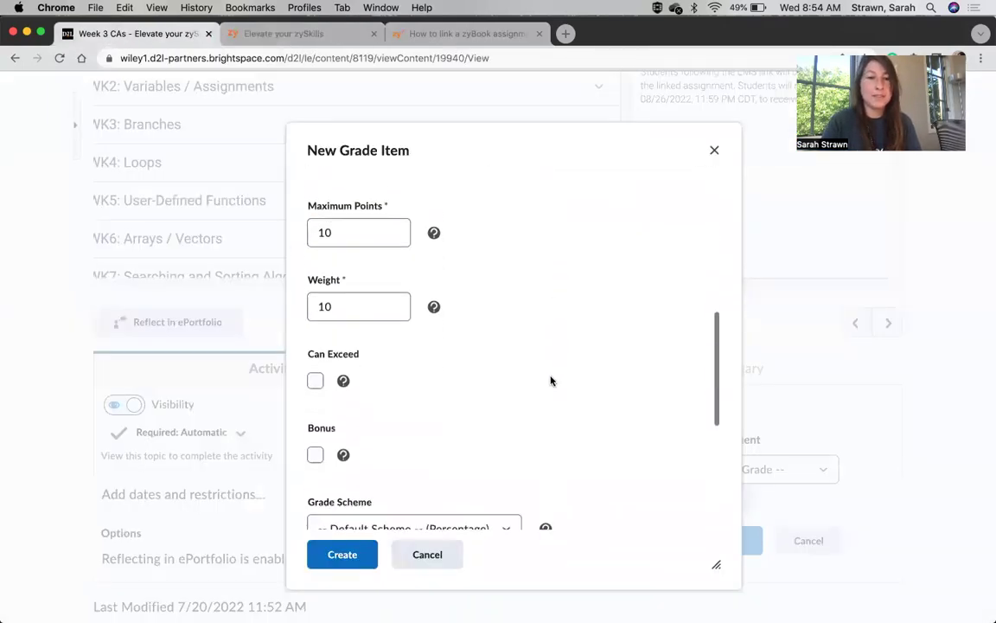
{"action": "left_click", "coordinate": [353, 553]}
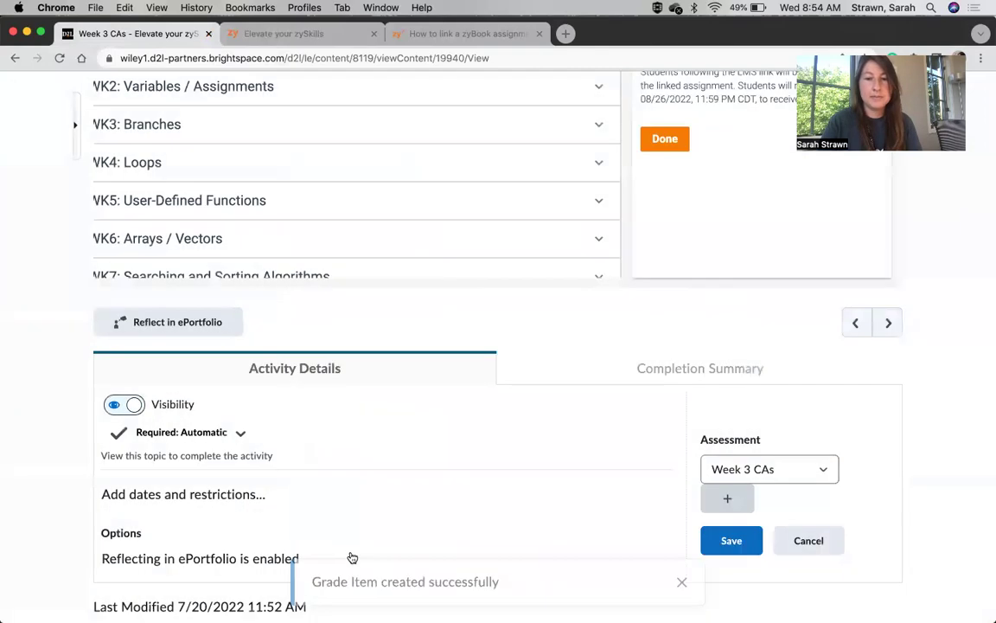
{"action": "left_click", "coordinate": [729, 541]}
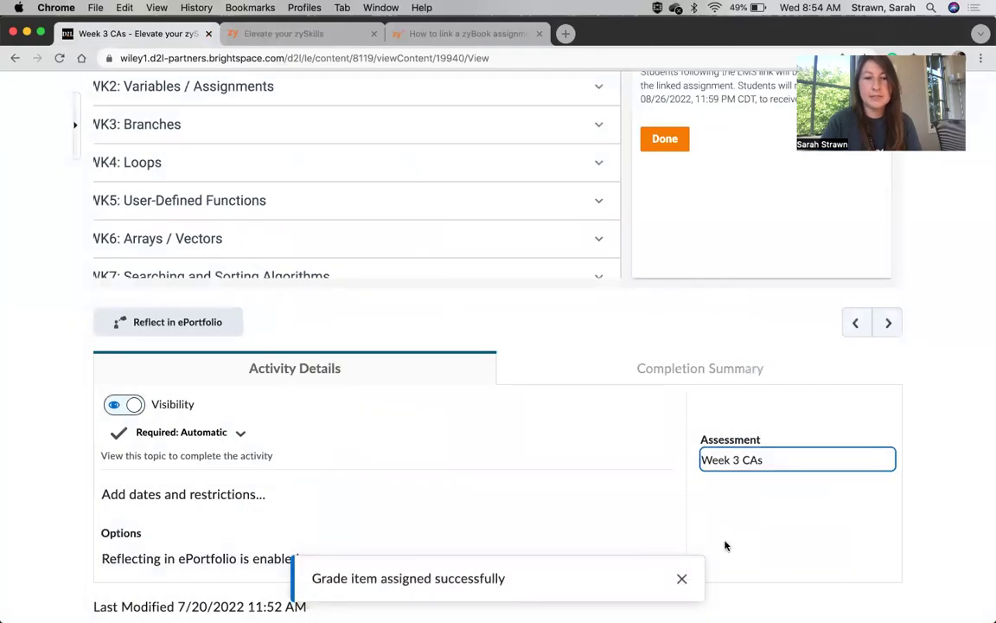